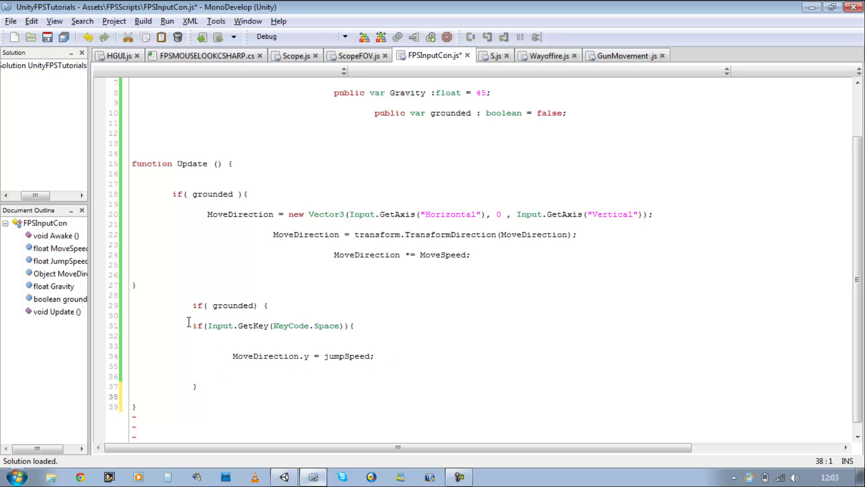
Step: Add a space after grounded on line 29 and blank lines below the jump block
{"action": "left_click", "coordinate": [255, 307]}
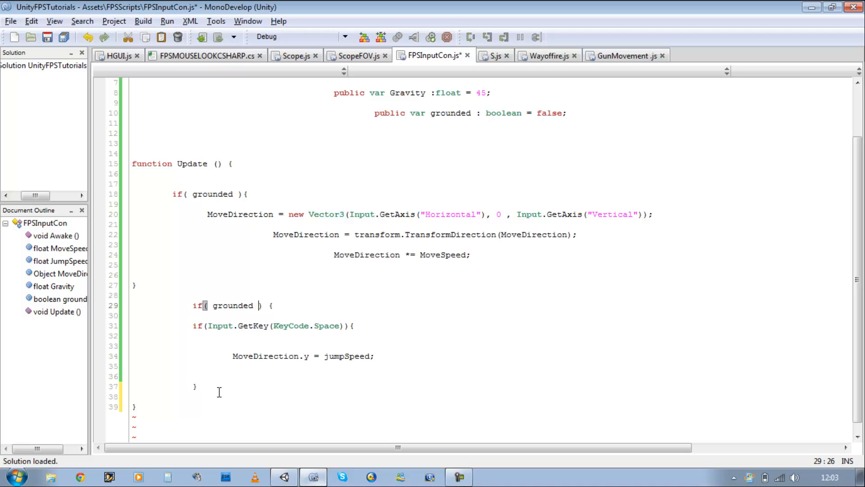
{"action": "left_click", "coordinate": [215, 386]}
{"action": "key", "text": "Return"}
{"action": "key", "text": "Return"}
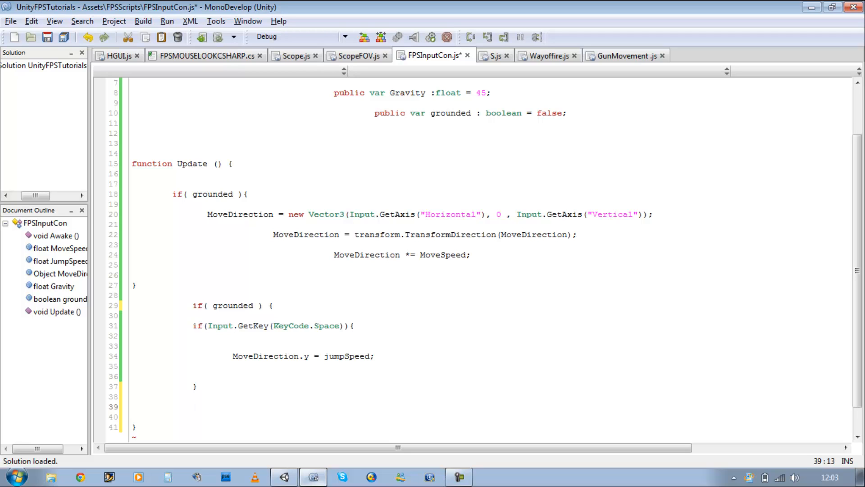
{"action": "type", "text": "Mo"}
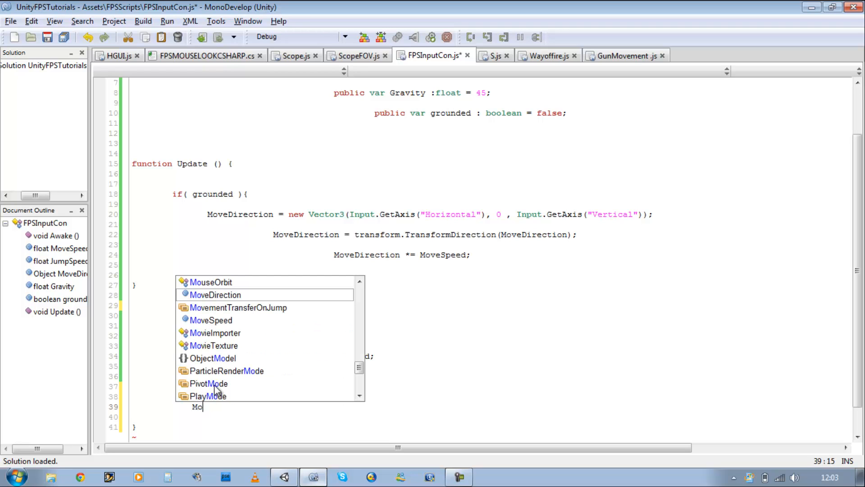
Step: Write MoveDirection.y -= Gravity * Time.deltaTime; via autocomplete and save the script
{"action": "key", "text": "Return"}
{"action": "key", "text": "BackSpace"}
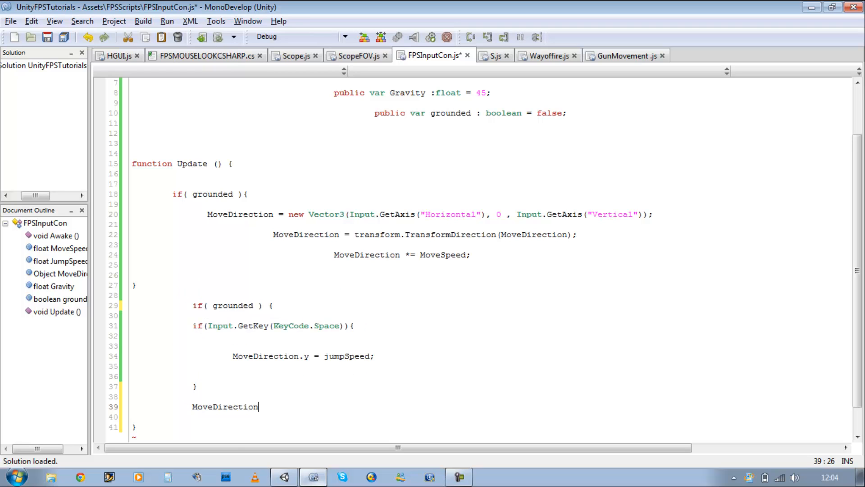
{"action": "type", "text": ".y"}
{"action": "key", "text": "Escape"}
{"action": "type", "text": " -= Gra"}
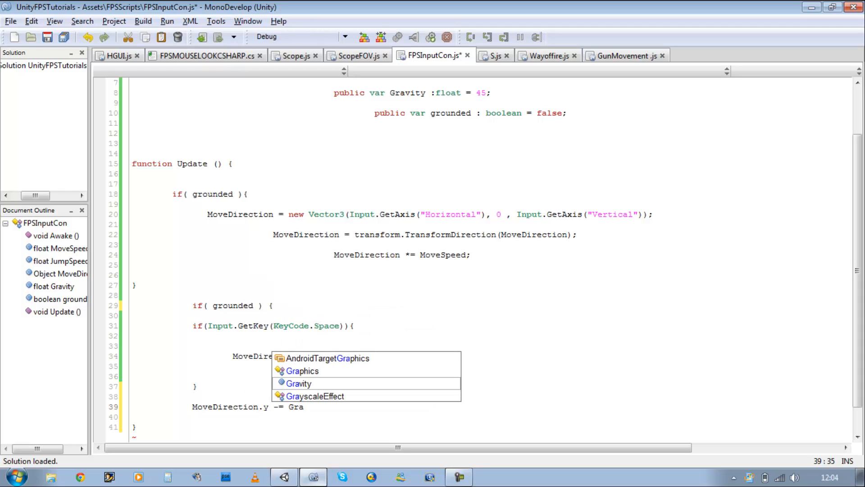
{"action": "key", "text": "Return"}
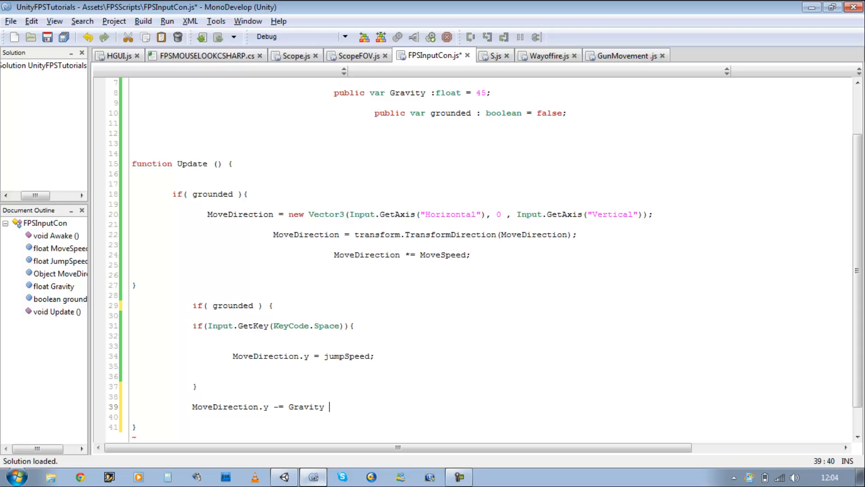
{"action": "type", "text": "* Time"}
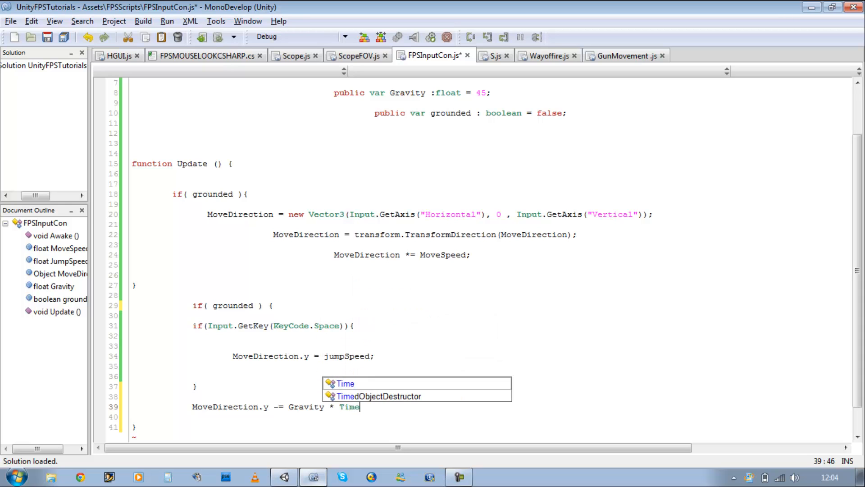
{"action": "type", "text": "."}
{"action": "type", "text": "de"}
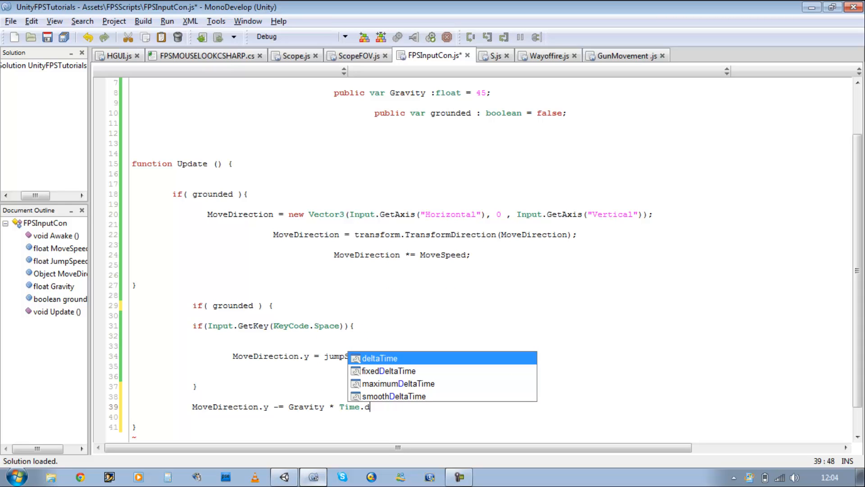
{"action": "key", "text": "Return"}
{"action": "type", "text": ";"}
{"action": "key", "text": "ctrl+s"}
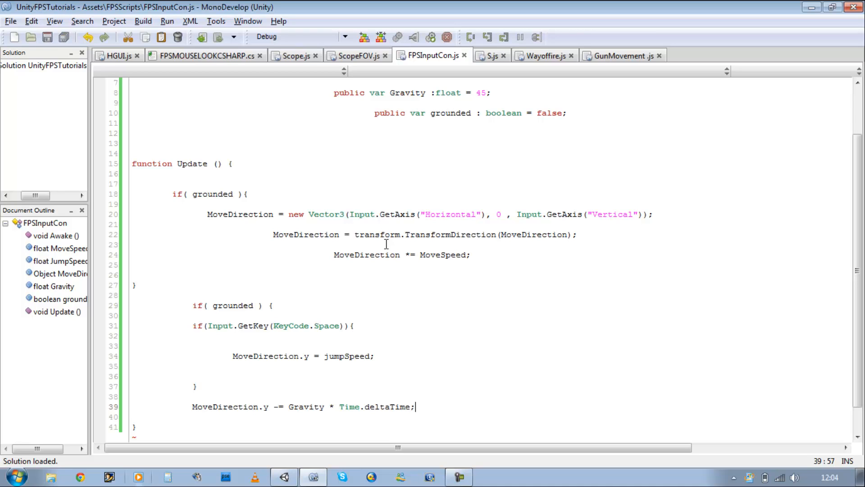
{"action": "key", "text": "Return"}
{"action": "key", "text": "Return"}
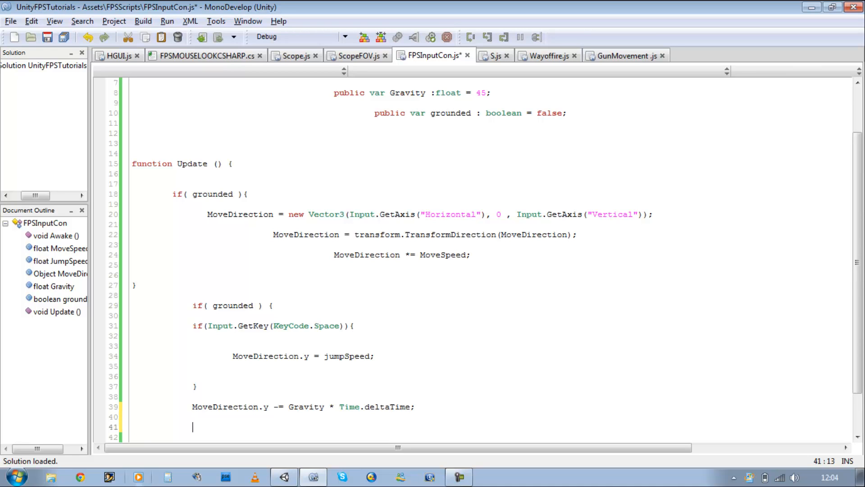
Step: Write var Controller = GetComponent(CharacterController); on line 41 and start the next line
{"action": "key", "text": "Tab"}
{"action": "key", "text": "Tab"}
{"action": "key", "text": "Tab"}
{"action": "type", "text": "var "}
{"action": "type", "text": "Control"}
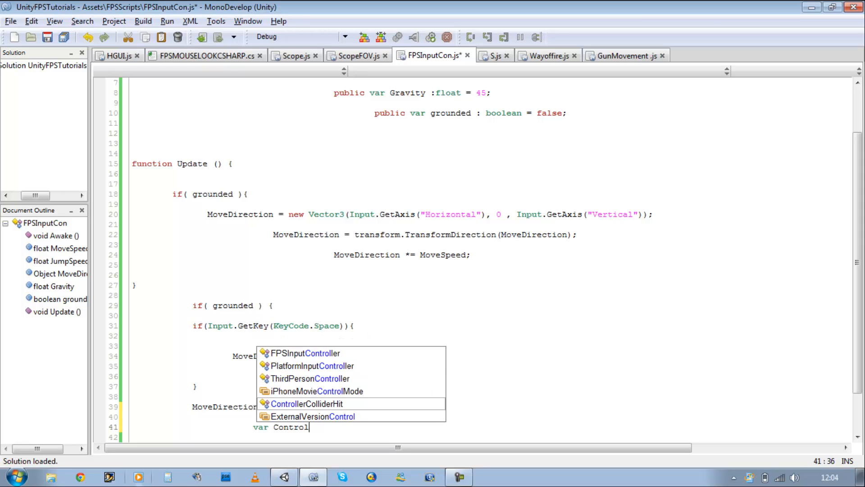
{"action": "type", "text": "ler "}
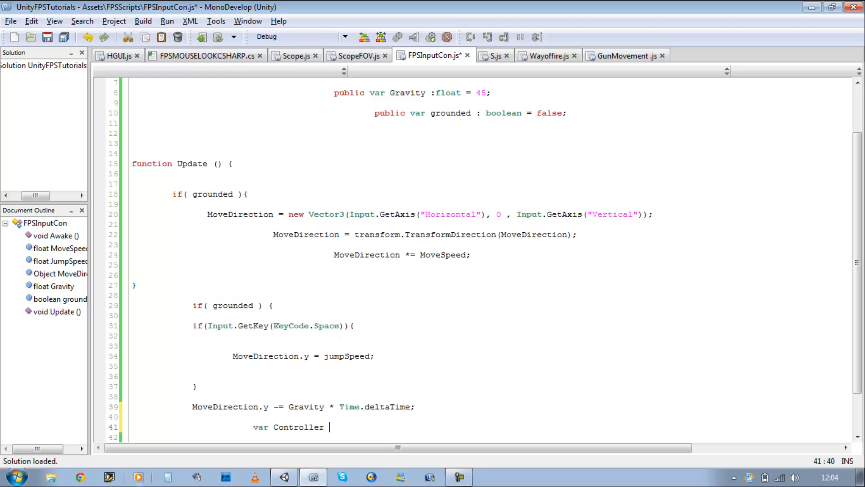
{"action": "type", "text": "= "}
{"action": "type", "text": "GetComp"}
{"action": "key", "text": "Return"}
{"action": "type", "text": "("}
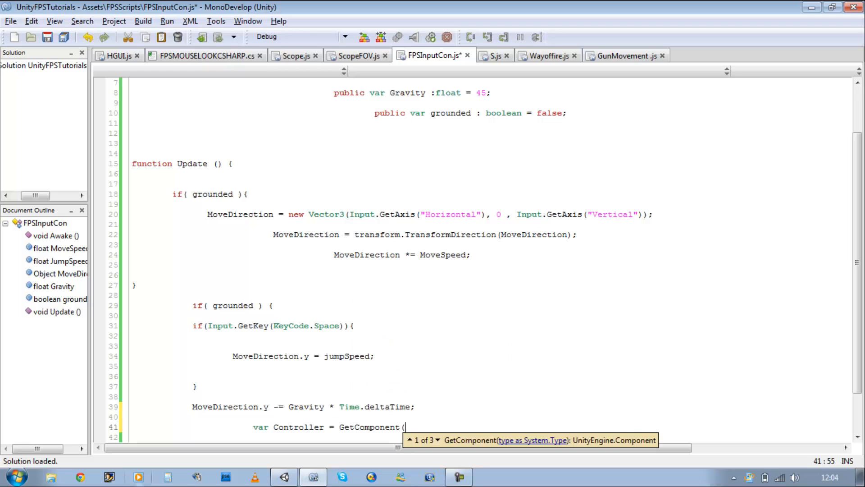
{"action": "type", "text": "Cha"}
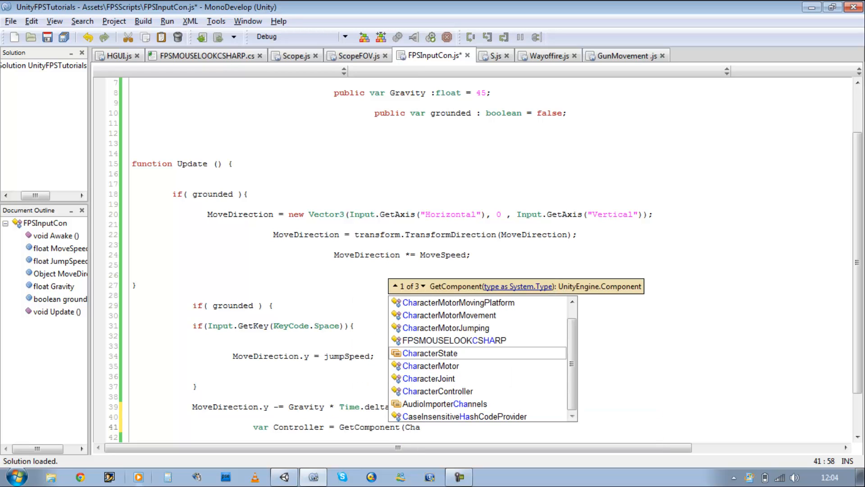
{"action": "key", "text": "Down"}
{"action": "key", "text": "Down"}
{"action": "key", "text": "Down"}
{"action": "key", "text": "Return"}
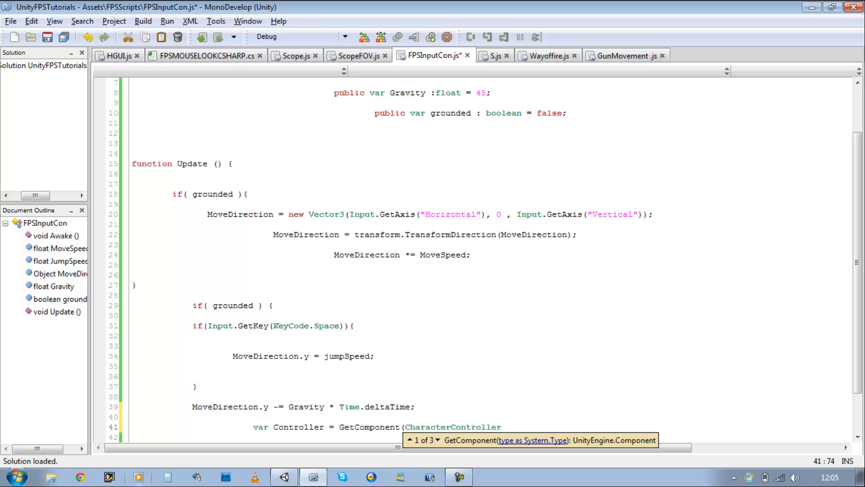
{"action": "type", "text": ");"}
{"action": "key", "text": "Return"}
{"action": "key", "text": "Return"}
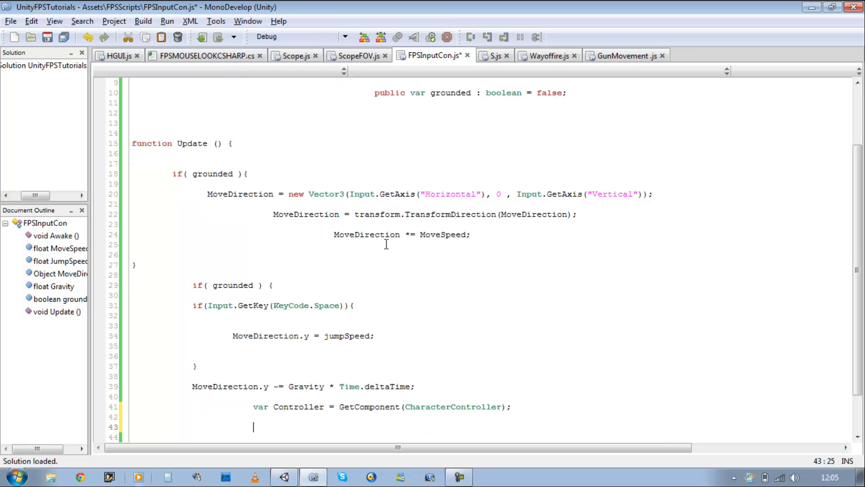
{"action": "key", "text": "Tab"}
{"action": "type", "text": "var "}
{"action": "type", "text": "F"}
{"action": "type", "text": "1;"}
Step: Correct the typos while entering var Flags = Controller on line 43
{"action": "key", "text": "BackSpace"}
{"action": "type", "text": "a"}
{"action": "type", "text": "g"}
{"action": "type", "text": "s = "}
{"action": "type", "text": "Co"}
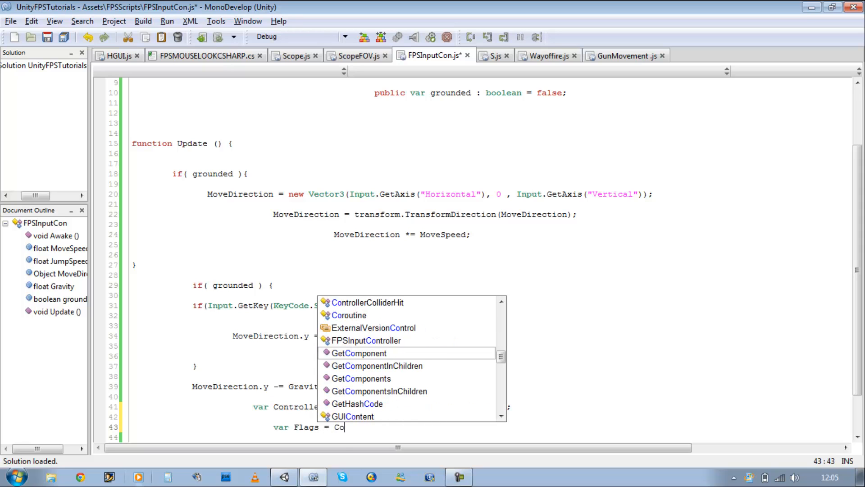
{"action": "type", "text": "n"}
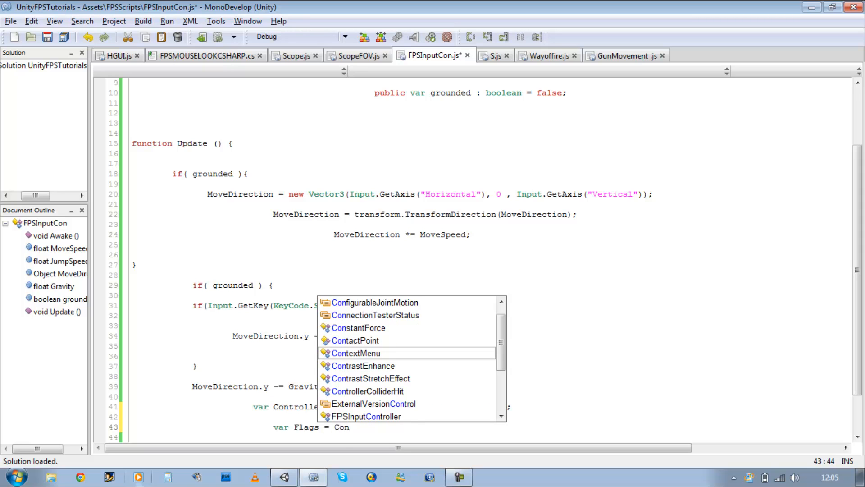
{"action": "type", "text": "t"}
{"action": "key", "text": "BackSpace"}
{"action": "key", "text": "BackSpace"}
{"action": "key", "text": "BackSpace"}
{"action": "key", "text": "BackSpace"}
{"action": "type", "text": "C"}
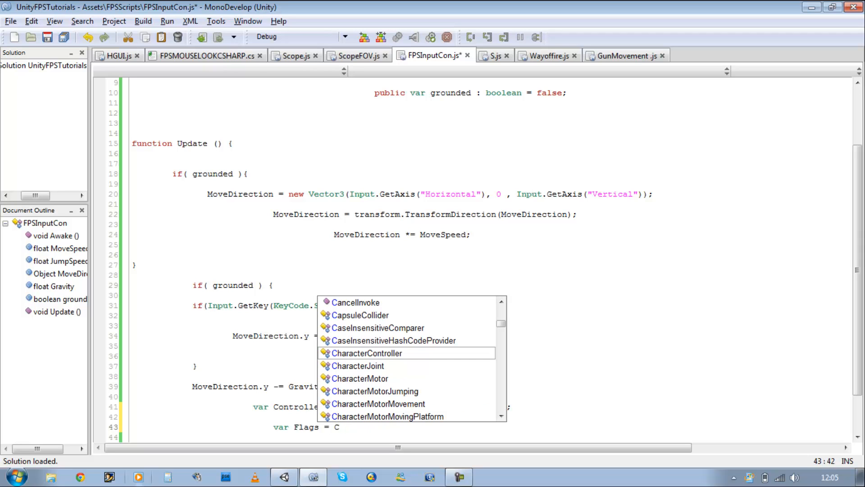
{"action": "key", "text": "BackSpace"}
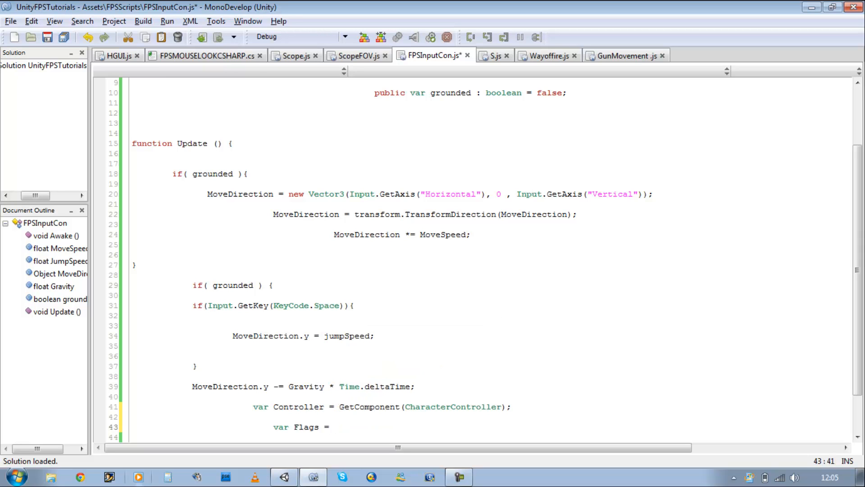
{"action": "type", "text": "Con"}
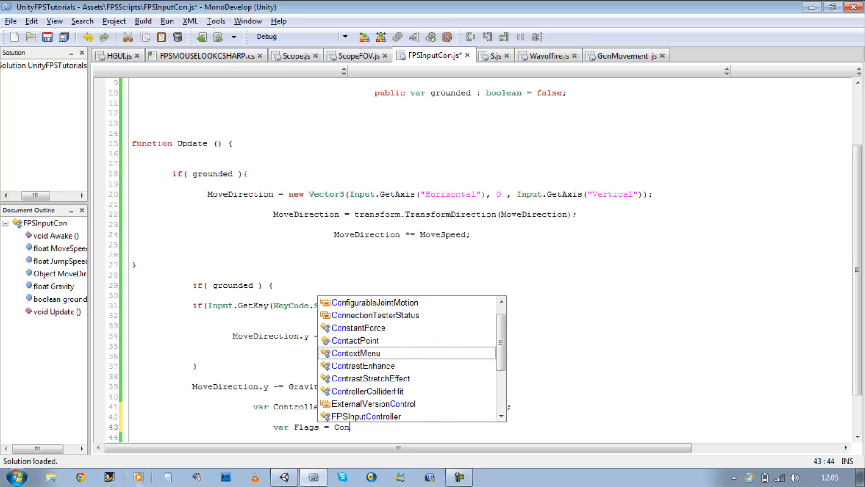
{"action": "type", "text": "tr"}
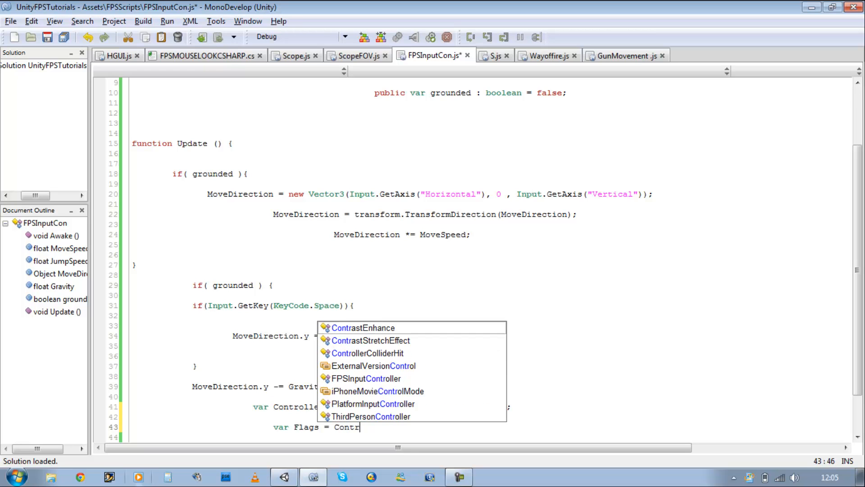
{"action": "type", "text": "o"}
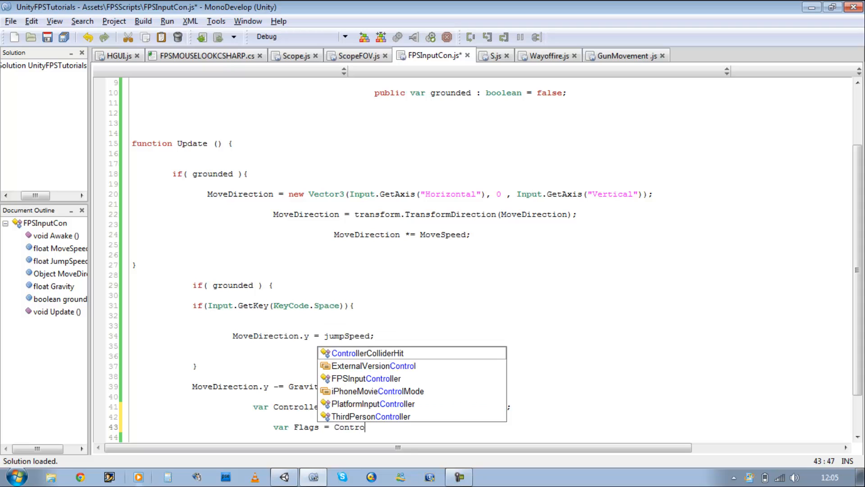
{"action": "key", "text": "BackSpace"}
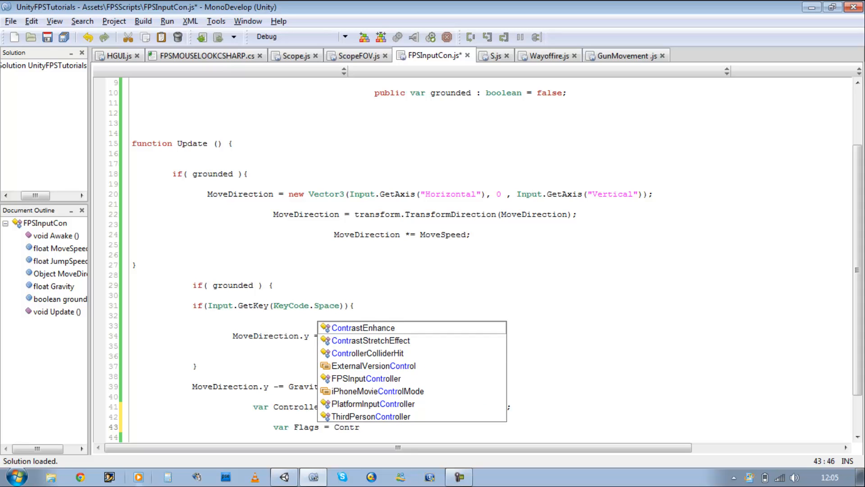
{"action": "type", "text": "oller "}
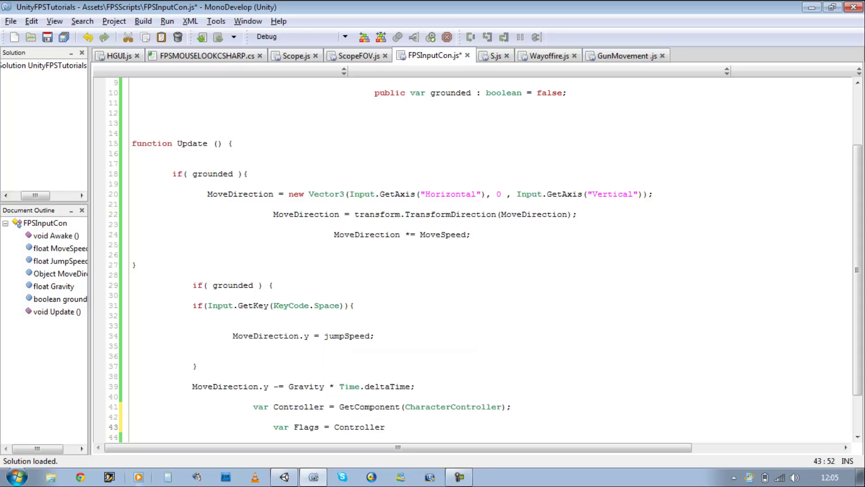
{"action": "type", "text": "."}
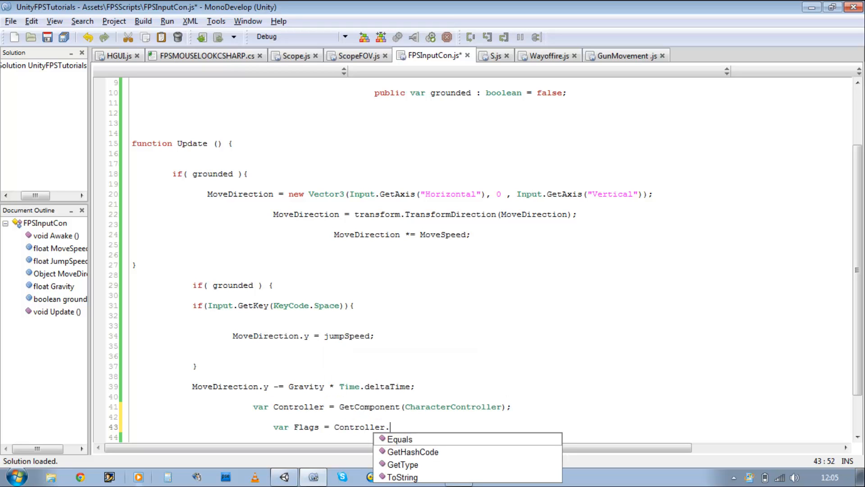
{"action": "type", "text": "Move( "}
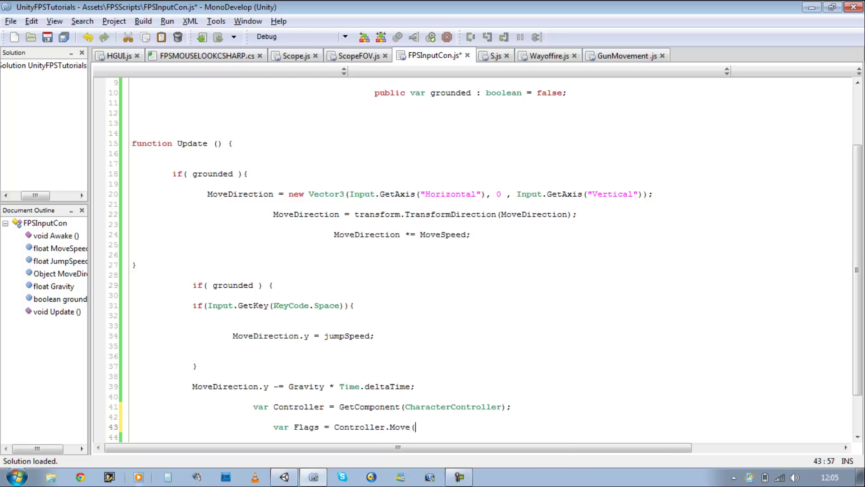
{"action": "type", "text": "Move"}
Step: Complete Controller.Move( MoveDirection * Time.deltaTime ); and save the script
{"action": "key", "text": "Up"}
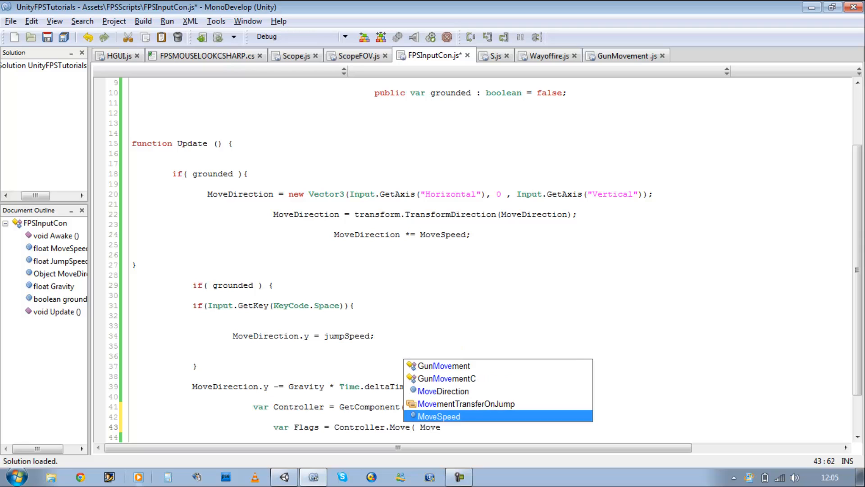
{"action": "key", "text": "Up"}
{"action": "key", "text": "Up"}
{"action": "key", "text": "Return"}
{"action": "type", "text": "* "}
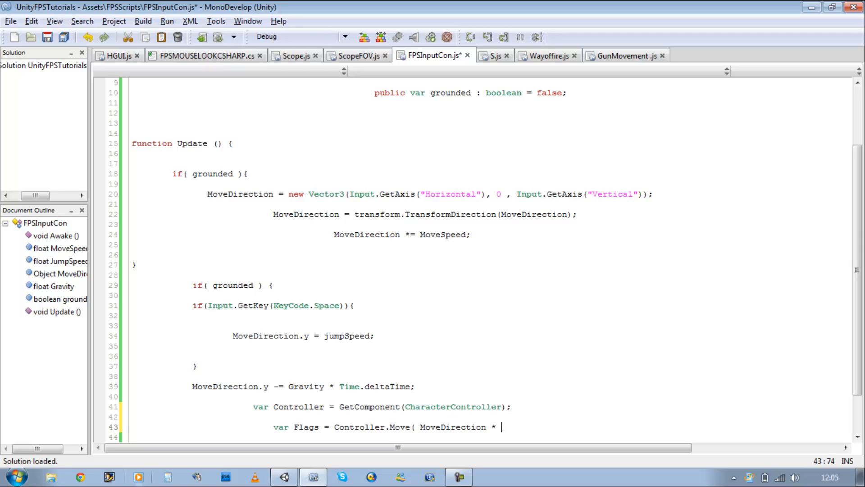
{"action": "type", "text": "Time."}
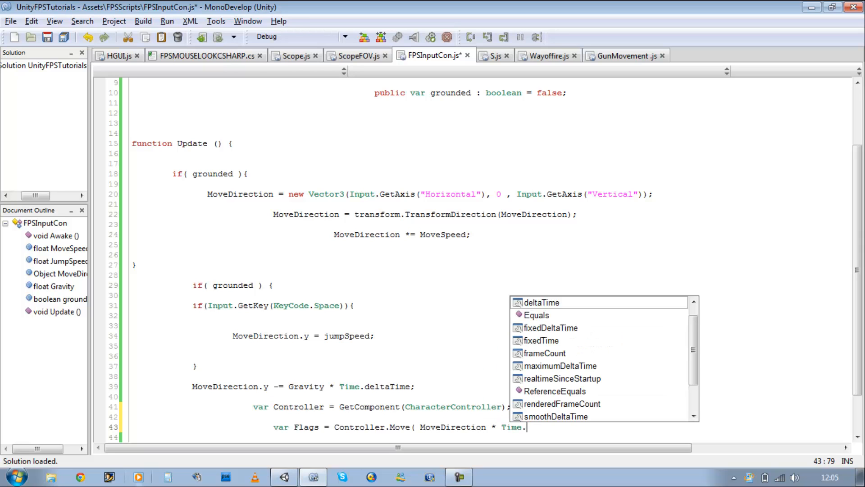
{"action": "type", "text": "deltaTime);"}
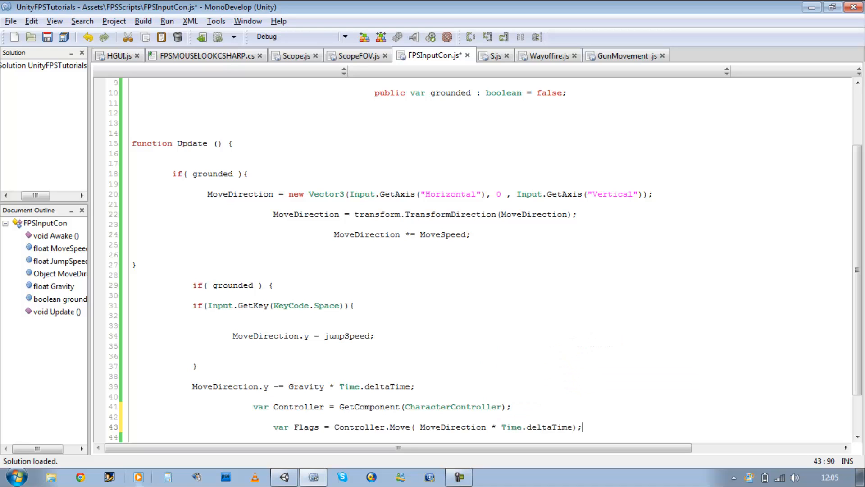
{"action": "key", "text": "ctrl+s"}
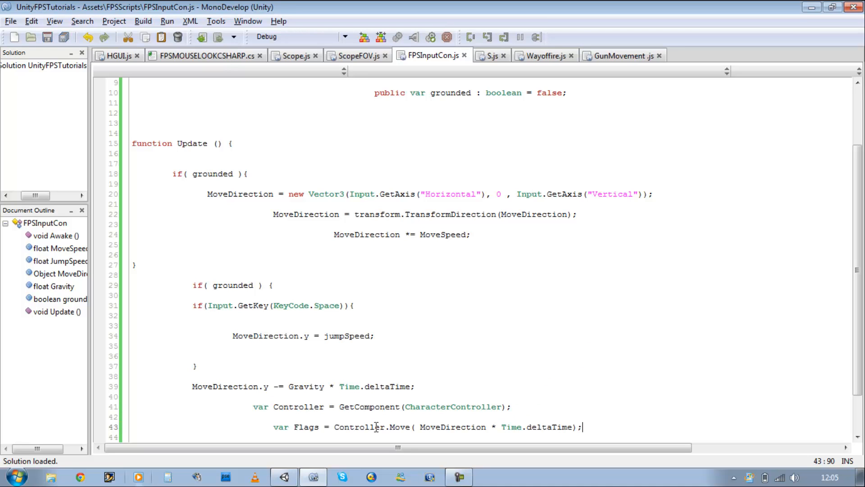
{"action": "double_click", "coordinate": [325, 426]}
{"action": "left_click", "coordinate": [325, 427]}
{"action": "scroll", "coordinate": [444, 397], "scroll_direction": "down", "scroll_amount": 2}
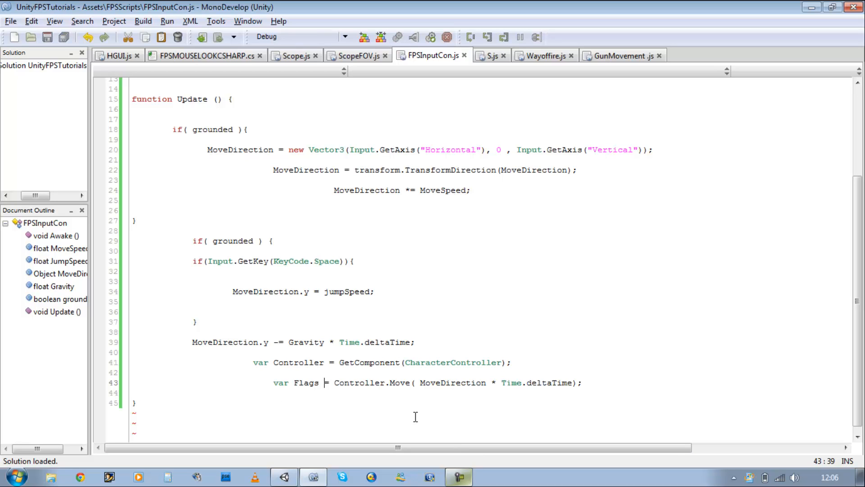
Step: Begin a grounded = (Flags line below the Controller.Move call
{"action": "left_click", "coordinate": [280, 409]}
{"action": "left_click", "coordinate": [641, 389]}
{"action": "left_click", "coordinate": [590, 382]}
{"action": "key", "text": "Return"}
{"action": "key", "text": "Return"}
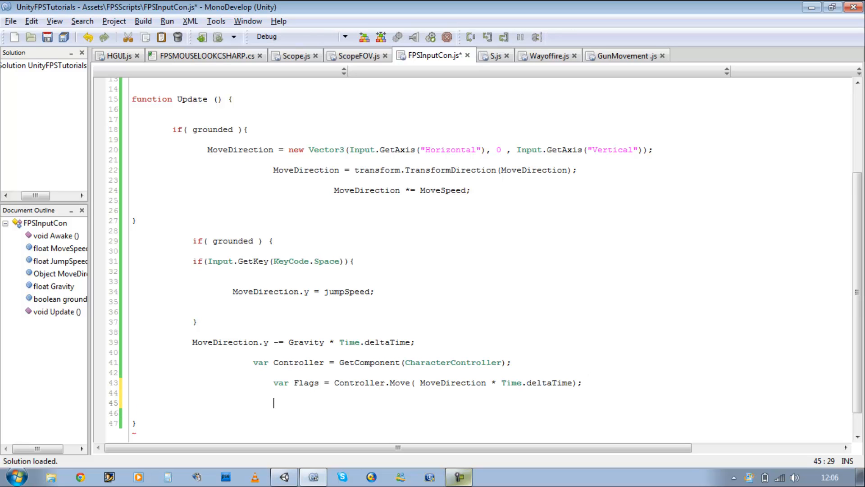
{"action": "type", "text": "gr"}
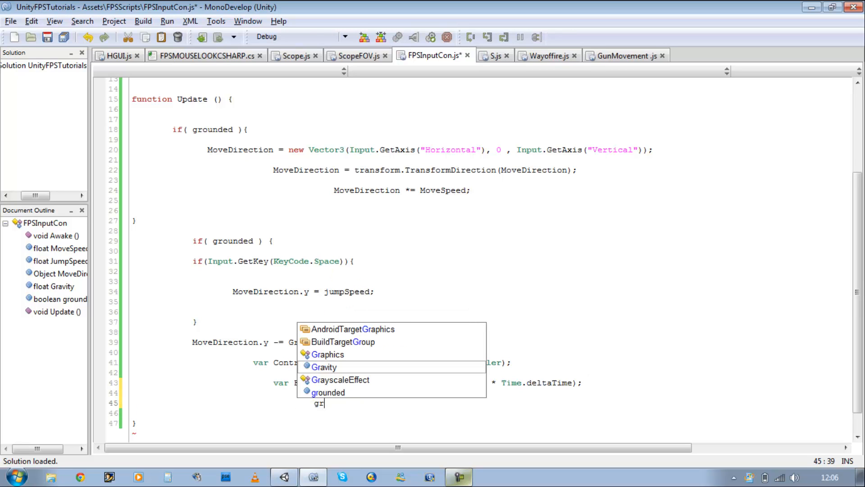
{"action": "key", "text": "Down"}
{"action": "key", "text": "Down"}
{"action": "key", "text": "Return"}
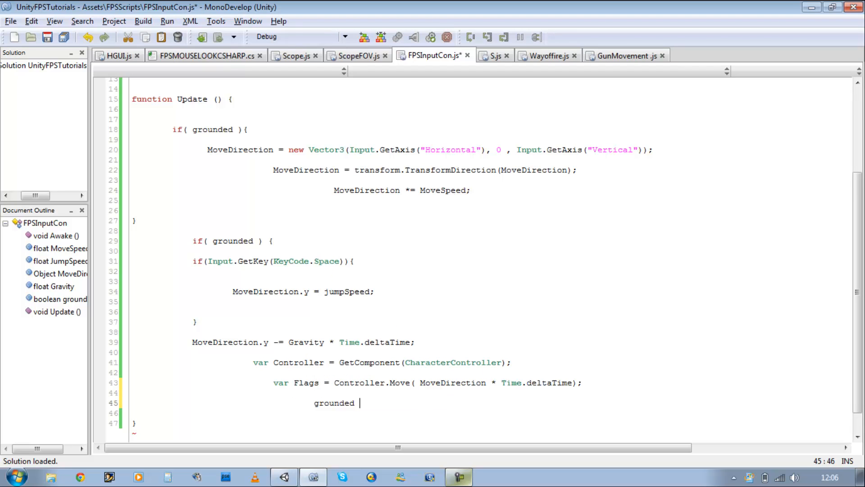
{"action": "type", "text": "= (f"}
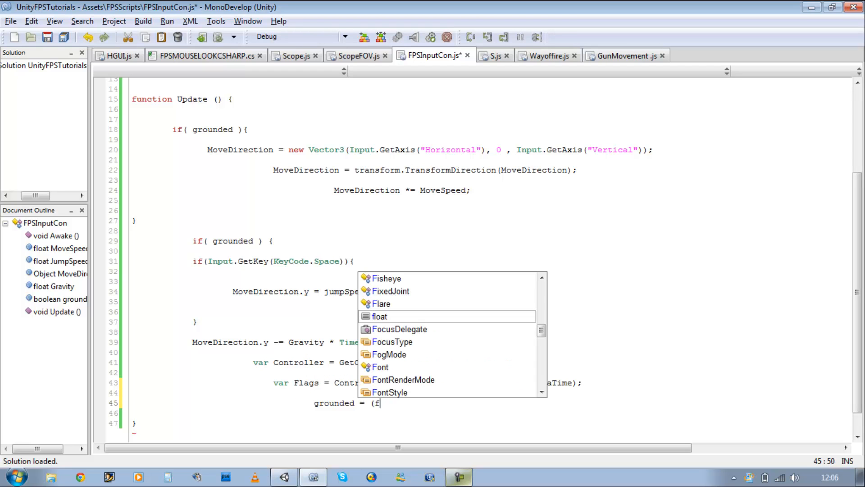
{"action": "key", "text": "BackSpace"}
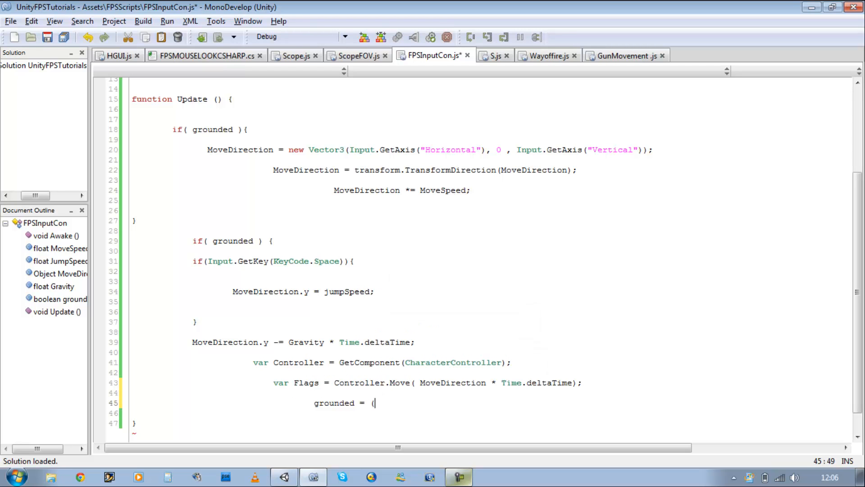
{"action": "type", "text": "Fla"}
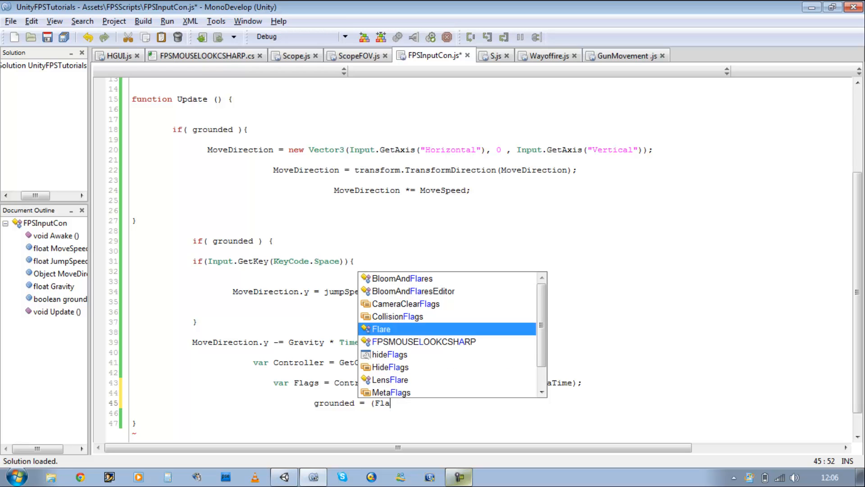
{"action": "type", "text": "gs"}
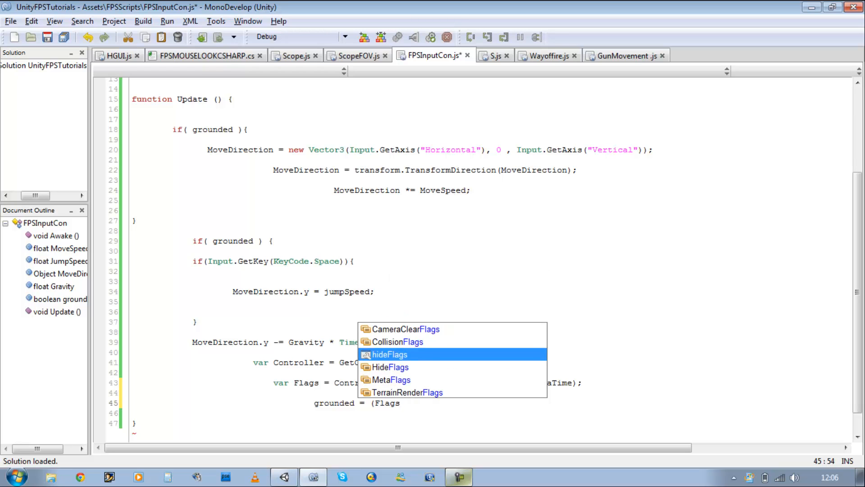
{"action": "type", "text": " & "}
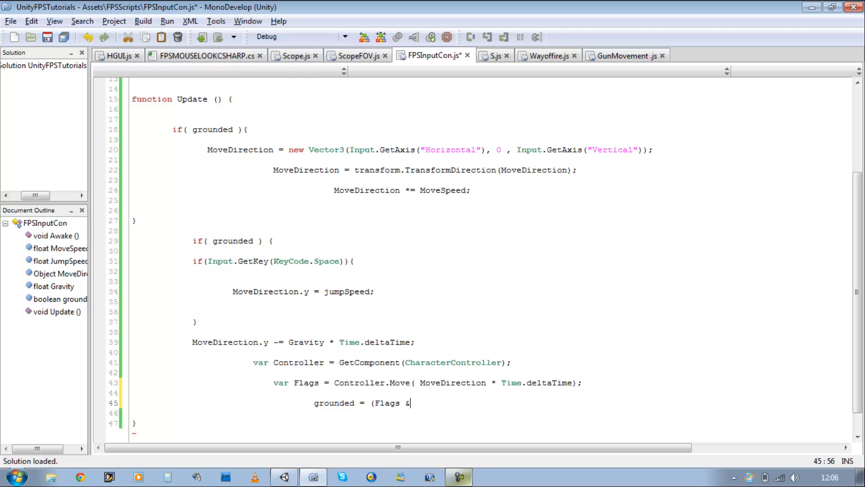
{"action": "type", "text": "Co"}
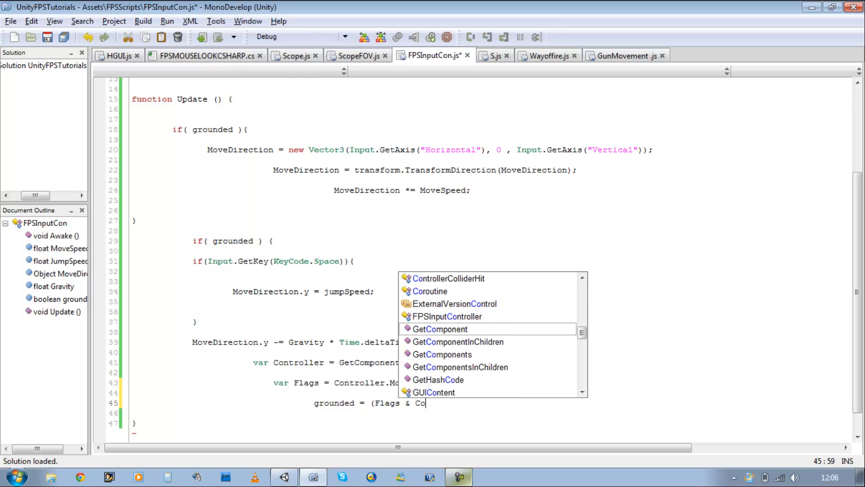
{"action": "type", "text": "ll"}
Step: Finish grounded = (Flags & CollisionFlags.CollidedBelow) !=0; and save the script
{"action": "key", "text": "Down"}
{"action": "key", "text": "Down"}
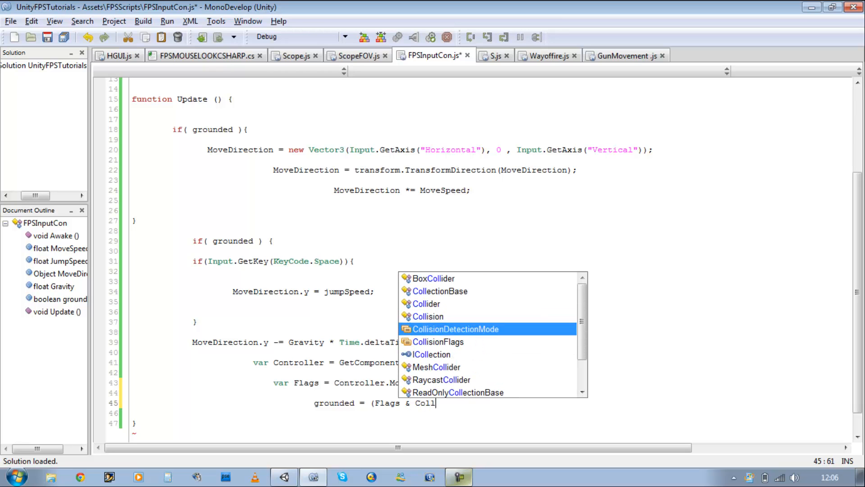
{"action": "key", "text": "Down"}
{"action": "key", "text": "Return"}
{"action": "type", "text": "."}
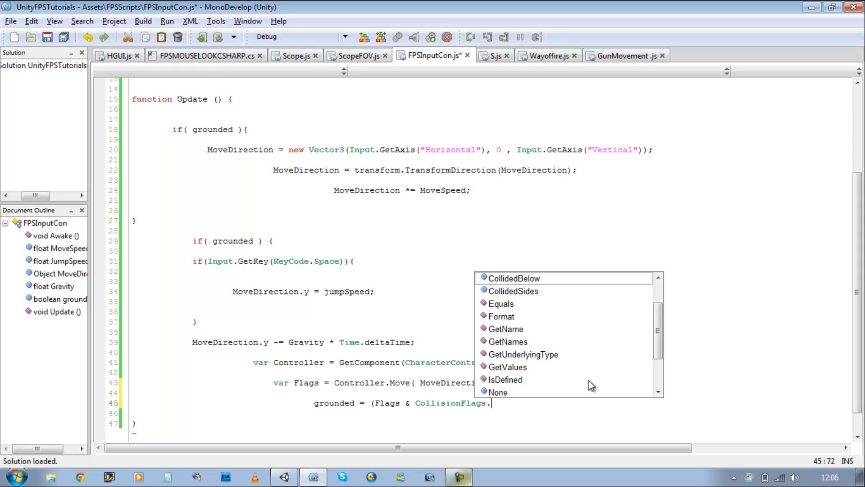
{"action": "type", "text": "c"}
{"action": "double_click", "coordinate": [591, 385]}
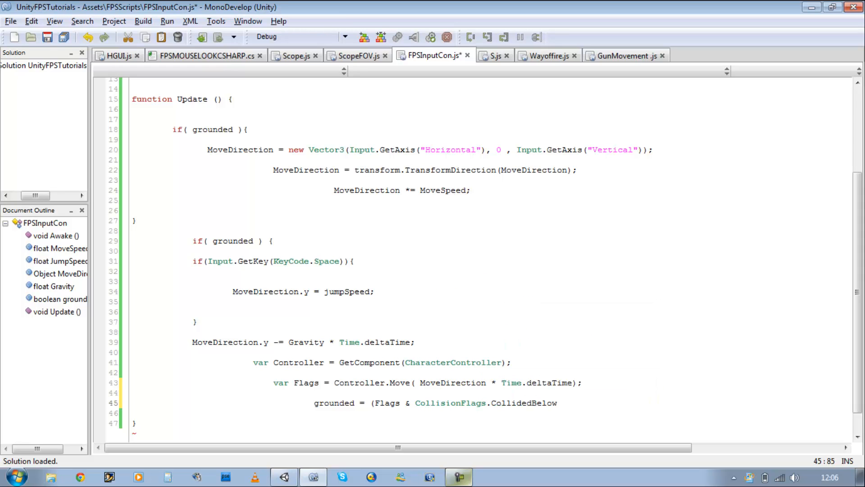
{"action": "type", "text": ") !"}
{"action": "type", "text": "="}
{"action": "type", "text": "0;"}
{"action": "key", "text": "ctrl+s"}
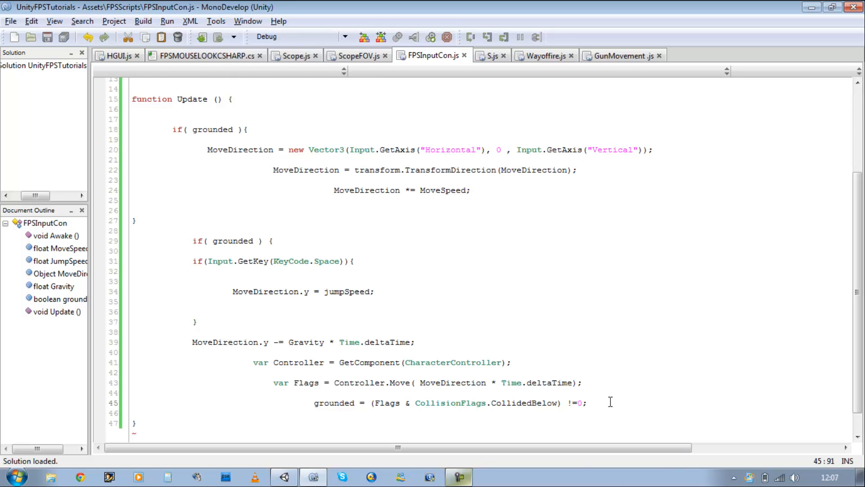
{"action": "left_click", "coordinate": [581, 402]}
{"action": "scroll", "coordinate": [586, 413], "scroll_direction": "down", "scroll_amount": 1}
{"action": "left_click", "coordinate": [491, 355]}
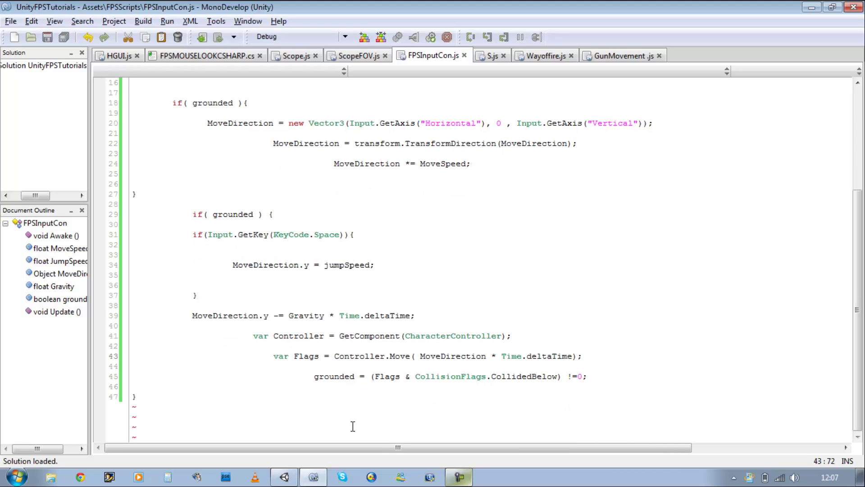
Step: Read the missing-brace compile error at line 48 in Unity's console
{"action": "left_click", "coordinate": [285, 477]}
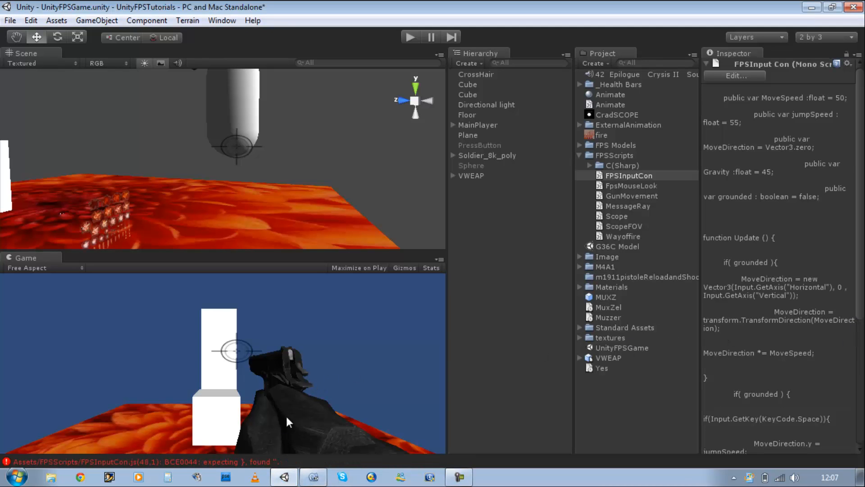
{"action": "left_click", "coordinate": [260, 459]}
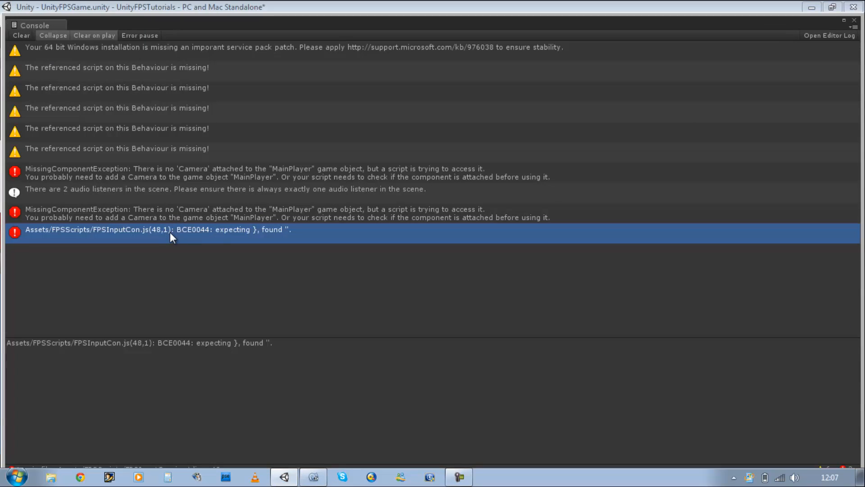
Step: Add the closing brace on line 48 and cut the gravity, Move and grounded lines 38-45
{"action": "left_click", "coordinate": [313, 478]}
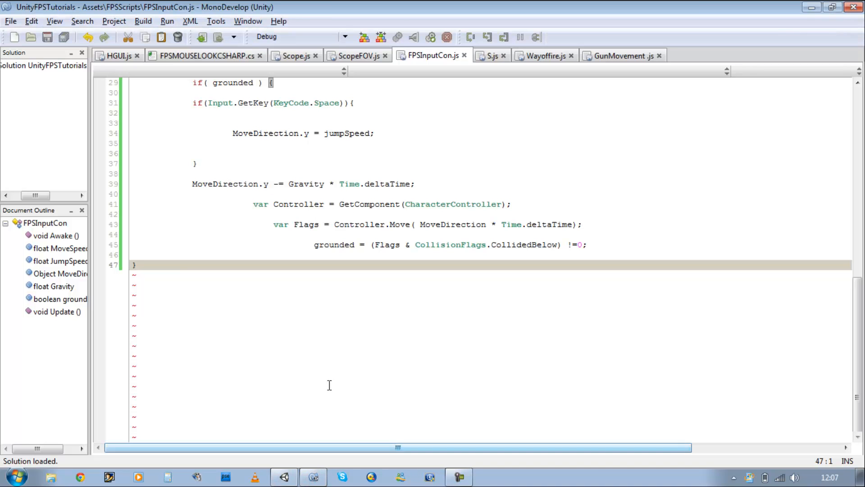
{"action": "scroll", "coordinate": [173, 275], "scroll_direction": "up", "scroll_amount": 7}
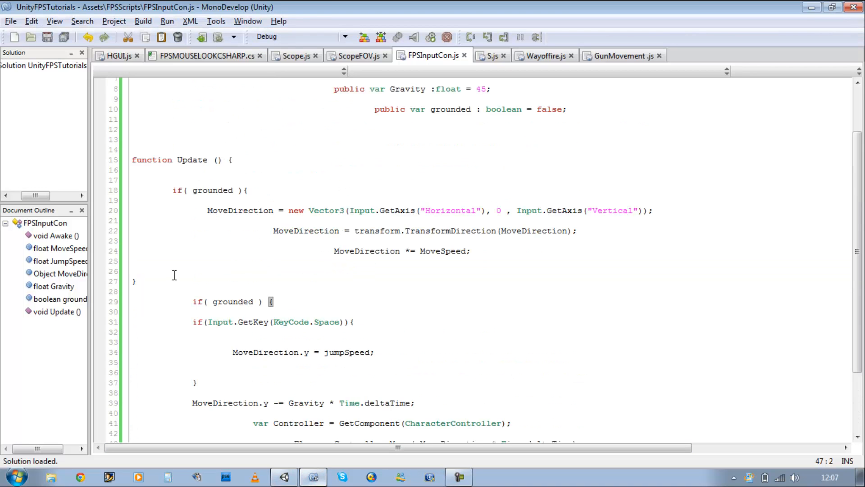
{"action": "scroll", "coordinate": [174, 274], "scroll_direction": "down", "scroll_amount": 3}
{"action": "key", "text": "Return"}
{"action": "type", "text": "}"}
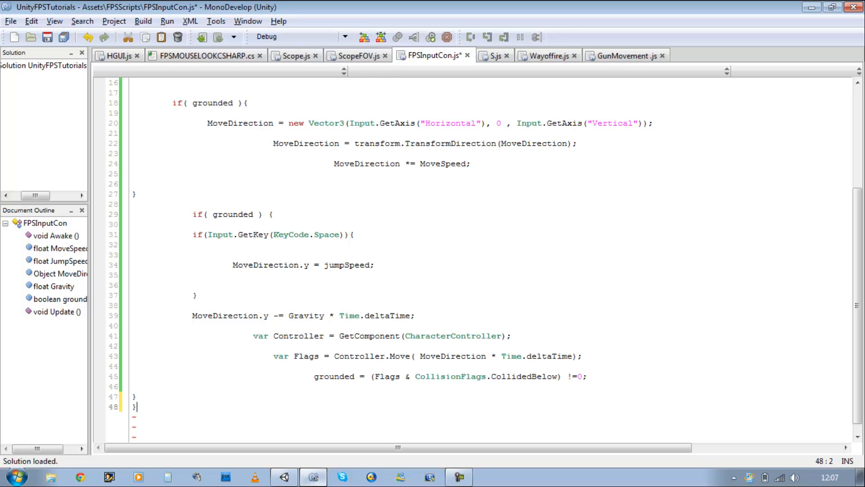
{"action": "left_click_drag", "start_coordinate": [588, 376], "coordinate": [193, 306]}
{"action": "key", "text": "ctrl+c"}
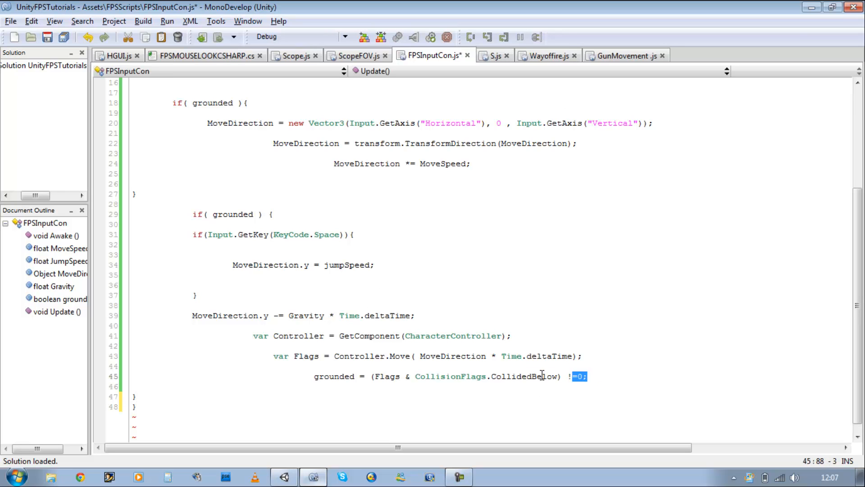
{"action": "right_click", "coordinate": [318, 325]}
{"action": "left_click", "coordinate": [338, 337]}
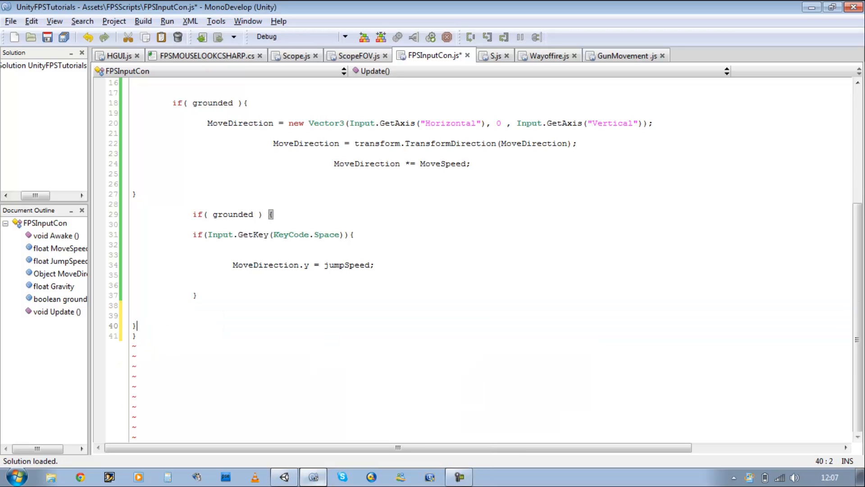
Step: Paste the cut movement lines after the brace on line 40, save, and return to Unity
{"action": "key", "text": "Return"}
{"action": "key", "text": "Return"}
{"action": "key", "text": "ctrl+v"}
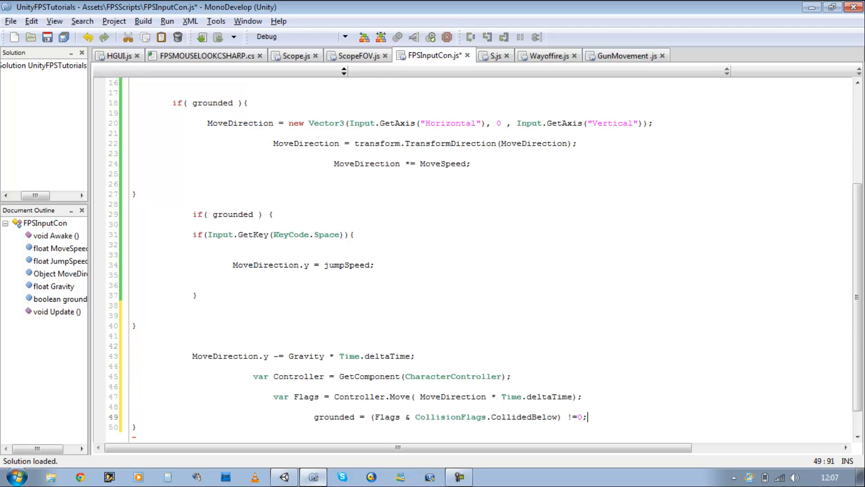
{"action": "key", "text": "ctrl+s"}
{"action": "left_click", "coordinate": [284, 476]}
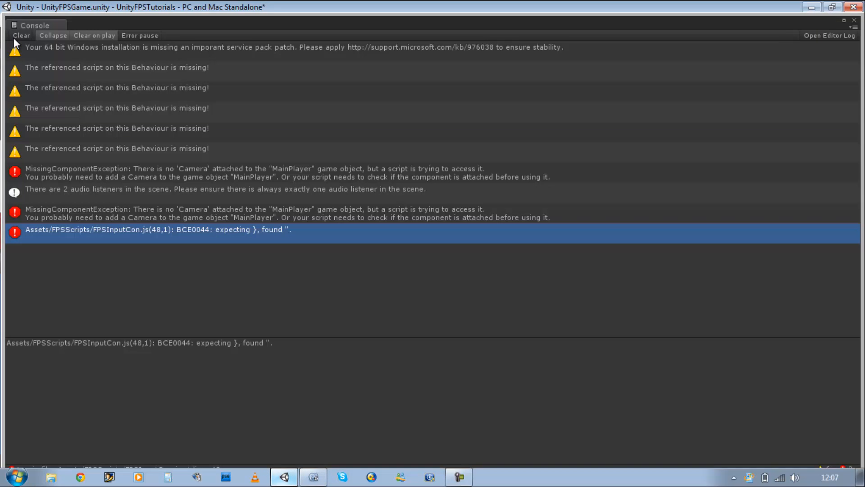
Step: Clear the console messages and close the maximized Console window
{"action": "left_click", "coordinate": [15, 38]}
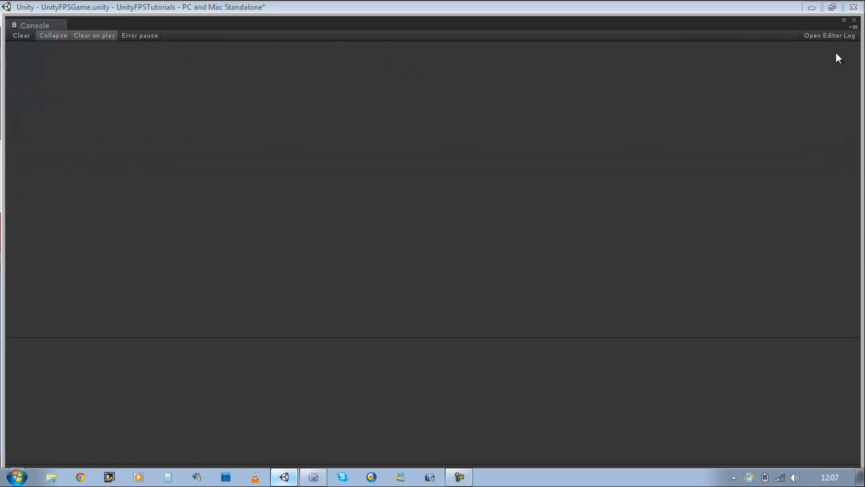
{"action": "left_click", "coordinate": [854, 22]}
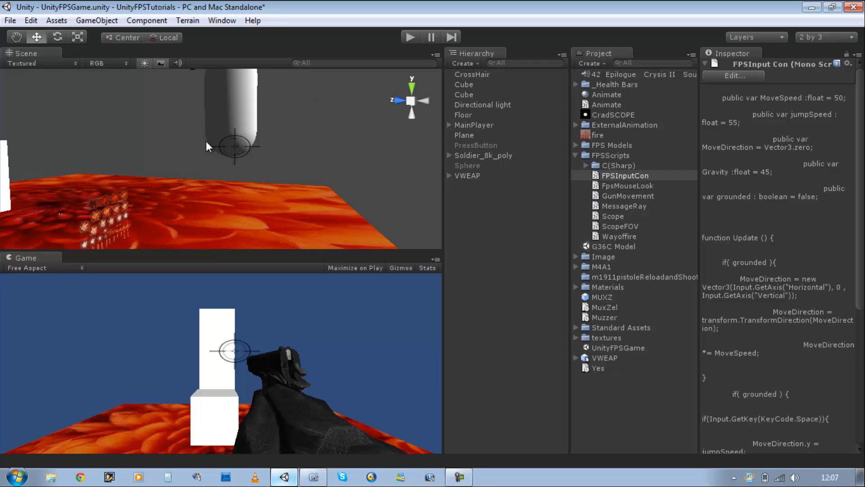
Step: Enter Play mode and walk the player with D and W to test movement
{"action": "left_click", "coordinate": [414, 38]}
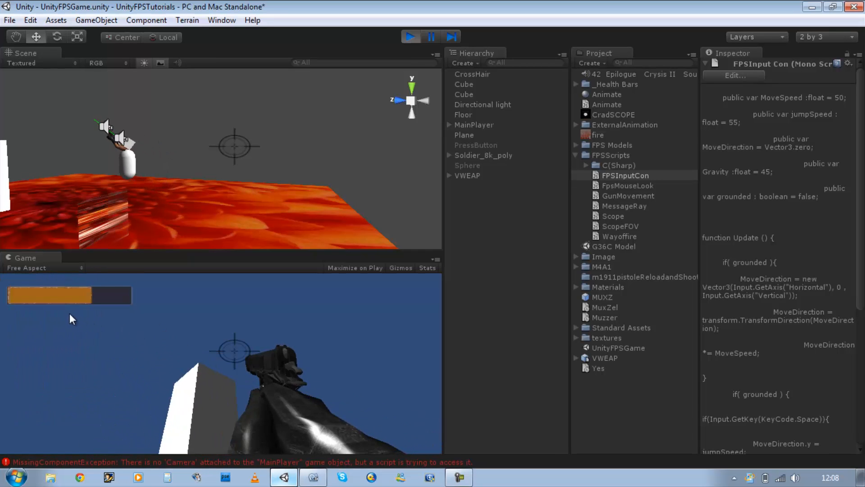
{"action": "left_click", "coordinate": [411, 37]}
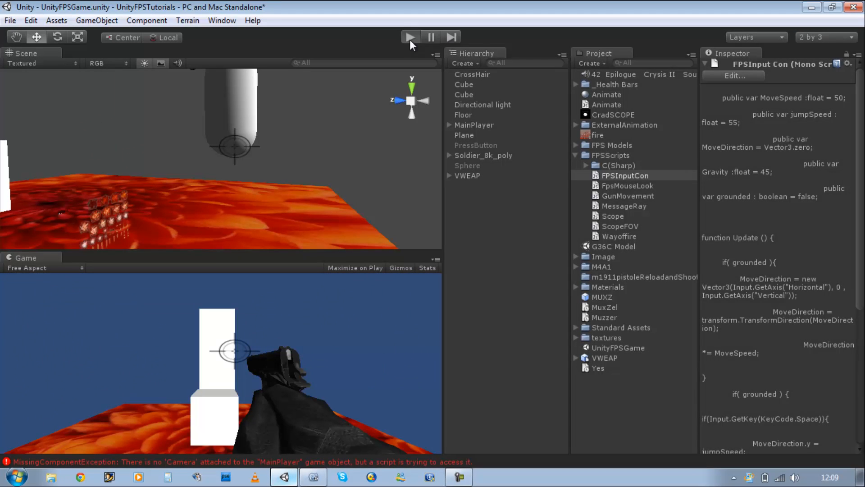
{"action": "left_click", "coordinate": [410, 39]}
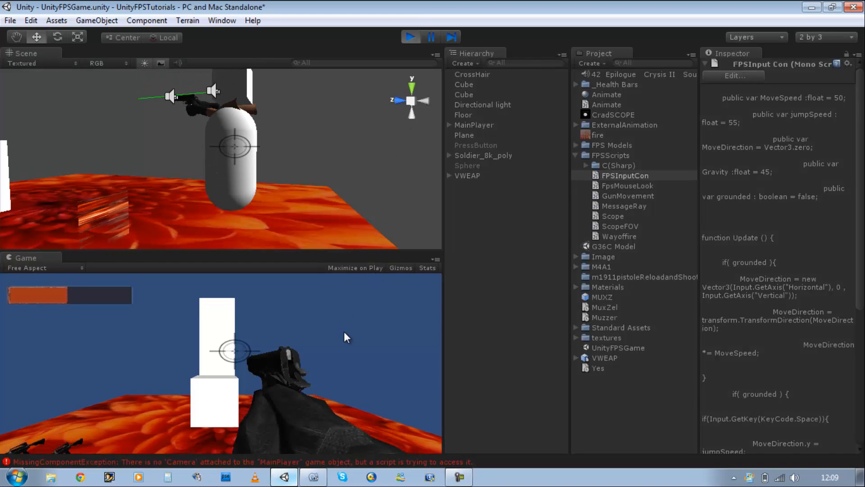
{"action": "key", "text": "d"}
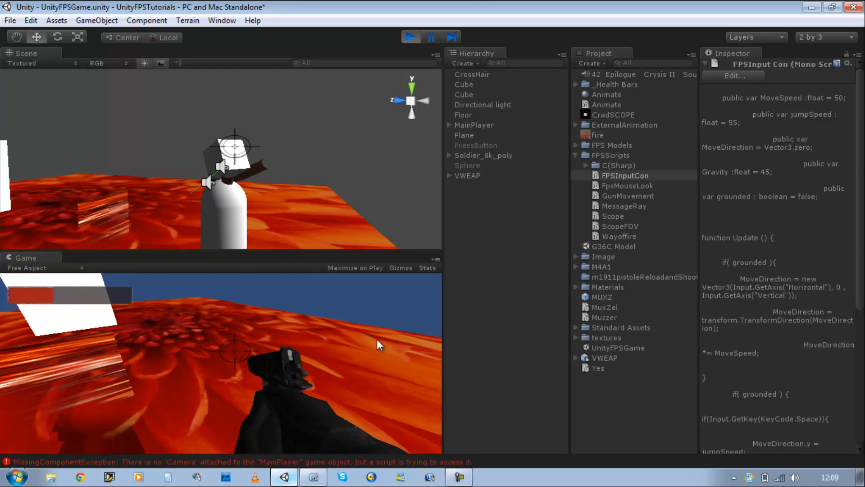
{"action": "key", "text": "w"}
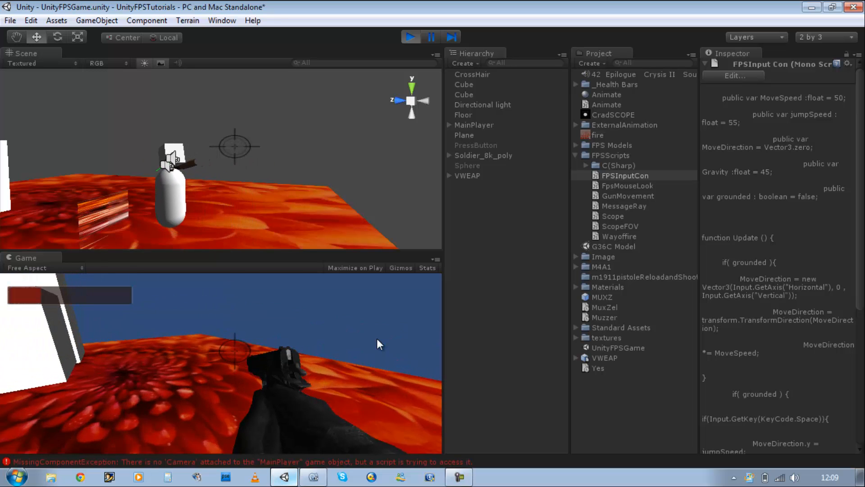